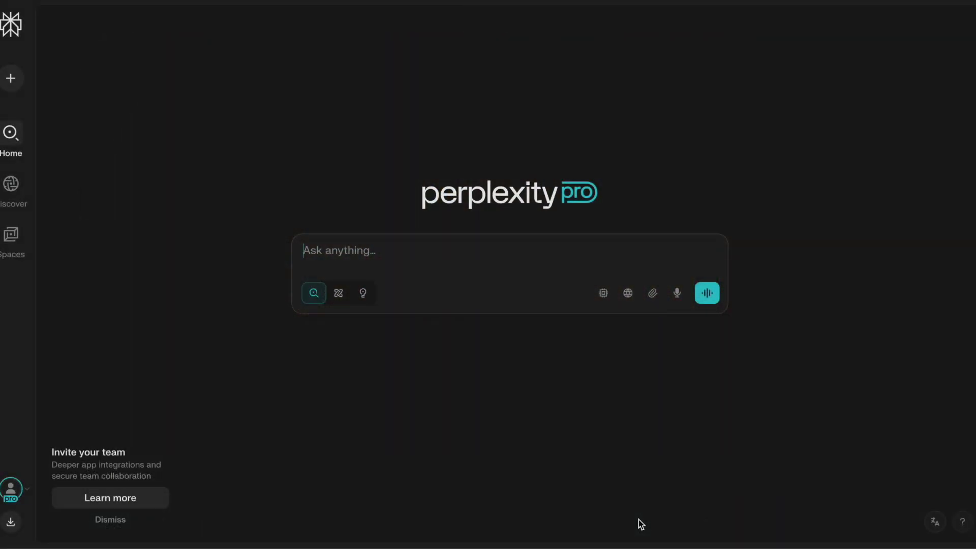
Submit a Labs request for a Pixar-style Mars influencer short with 9 storyboard descriptions and a full script.
left_click(364, 294)
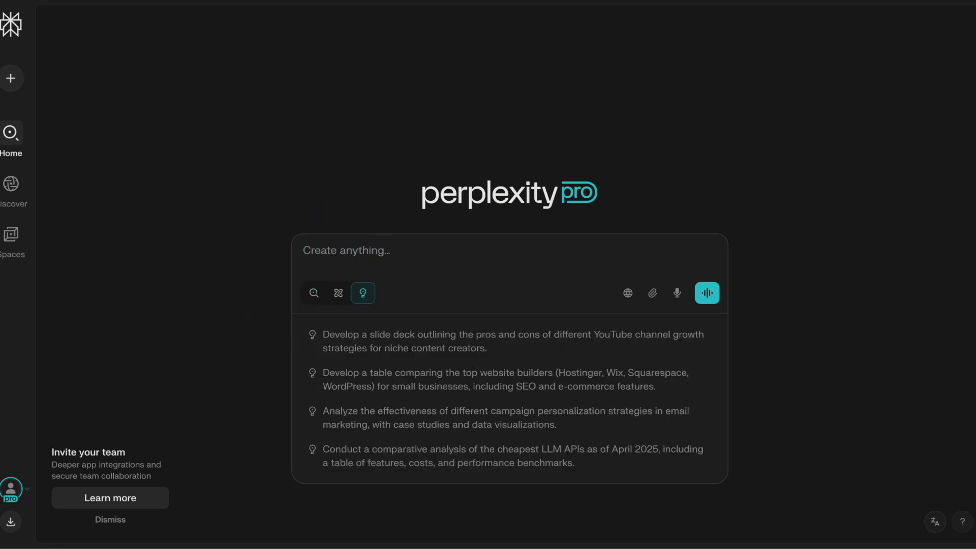
type("Develop a short")
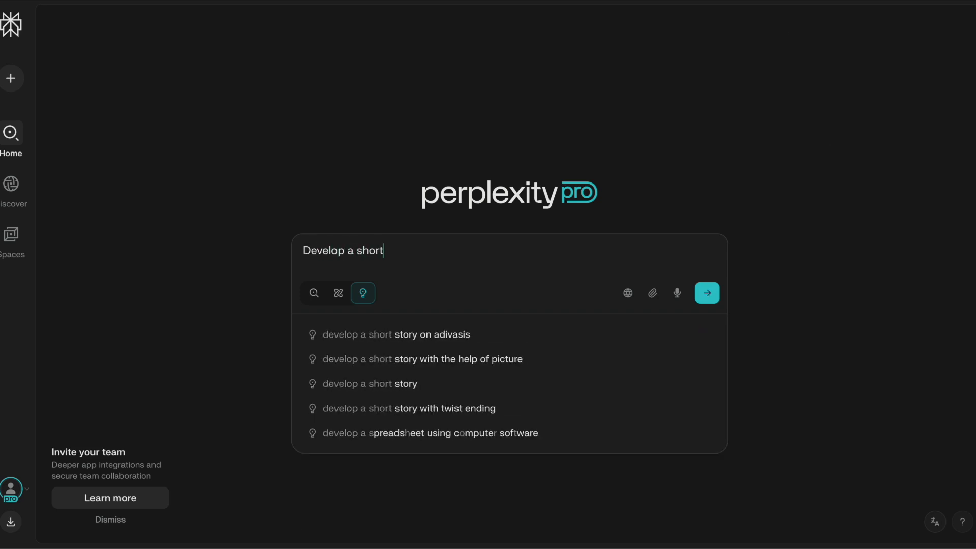
type(" sci-fi movie in the Pixar style ")
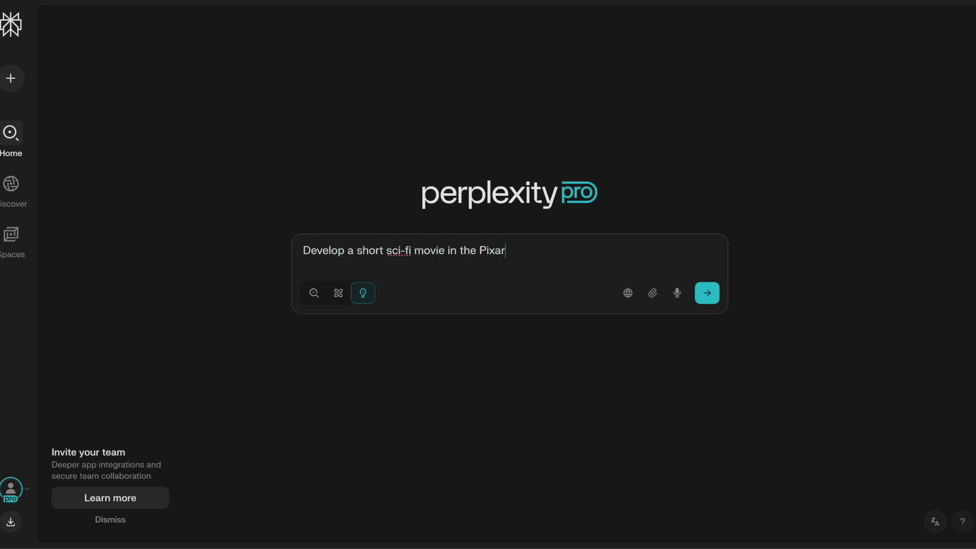
type("of about a 30-year-o")
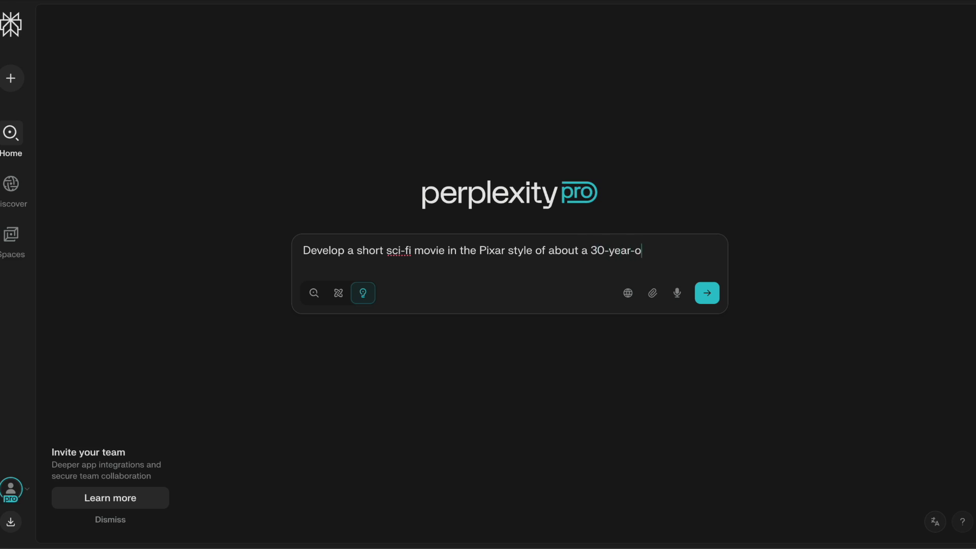
type("ld Instagram influencer li")
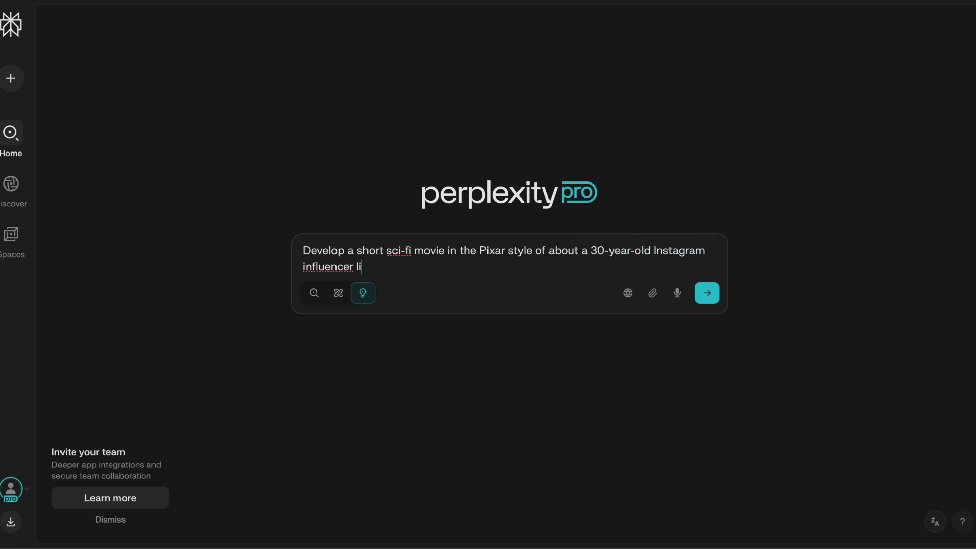
type("ving on Mars who faces a s")
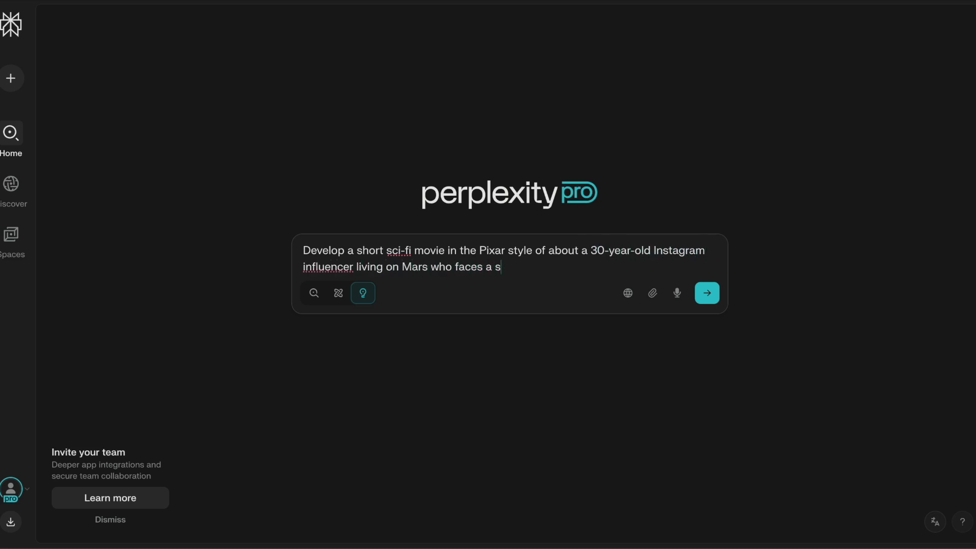
type("udden disaster. Include 9 de")
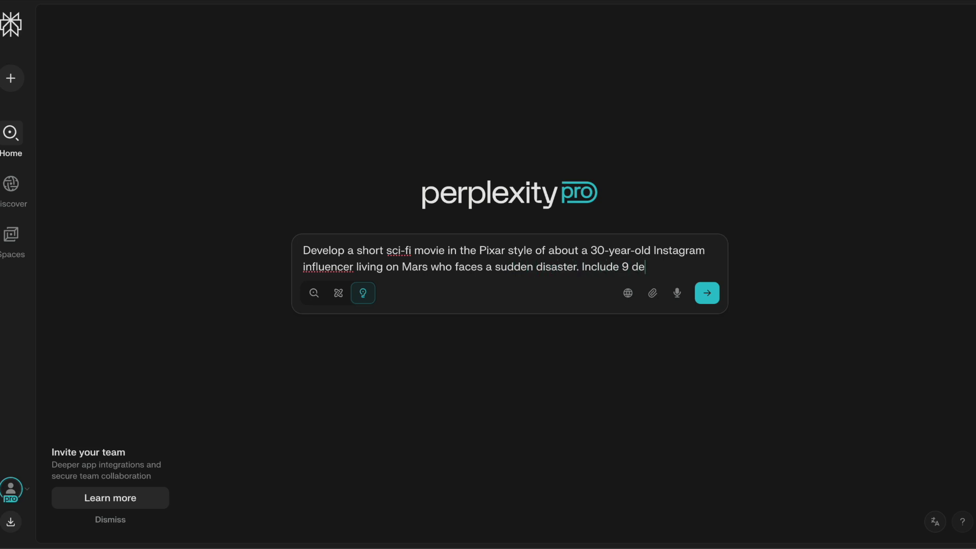
type("tailed storyboard descripti")
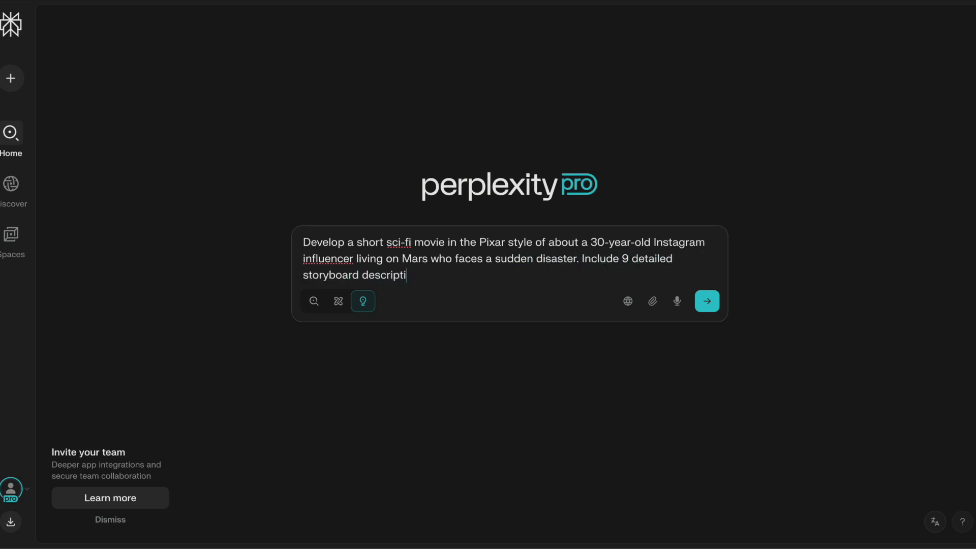
type("ons and a complete script.")
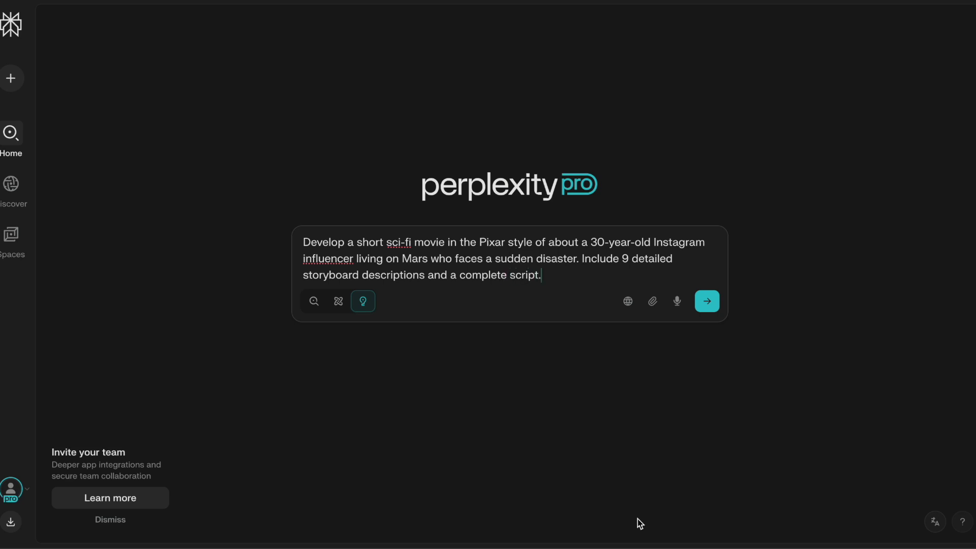
key("Return")
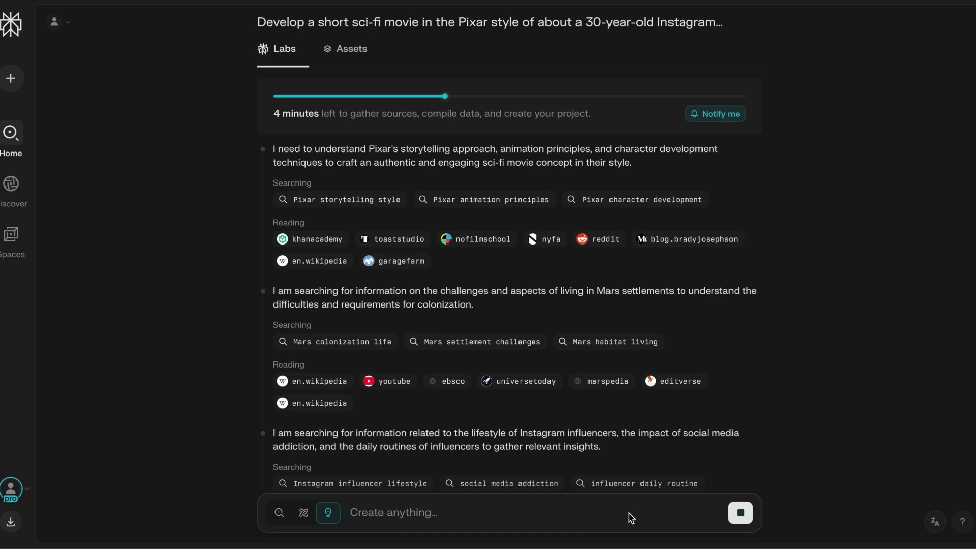
scroll(730, 441, "down", 5)
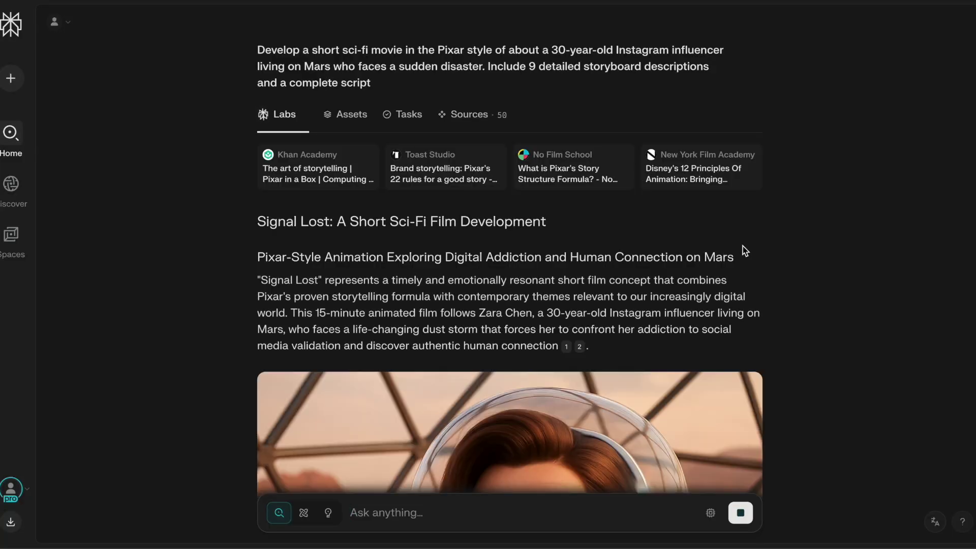
scroll(743, 250, "down", 2)
scroll(744, 250, "down", 1)
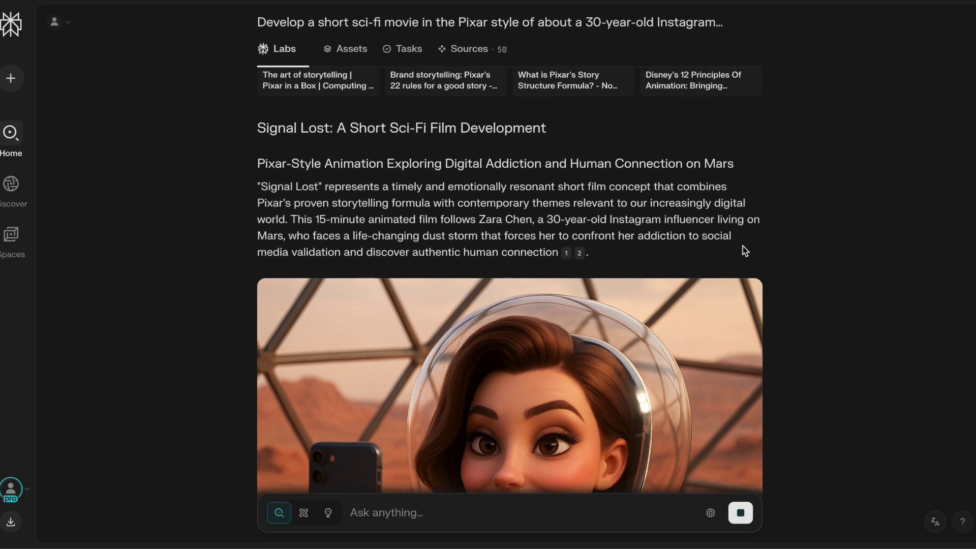
scroll(744, 250, "down", 1)
scroll(744, 250, "down", 1)
scroll(743, 248, "down", 1)
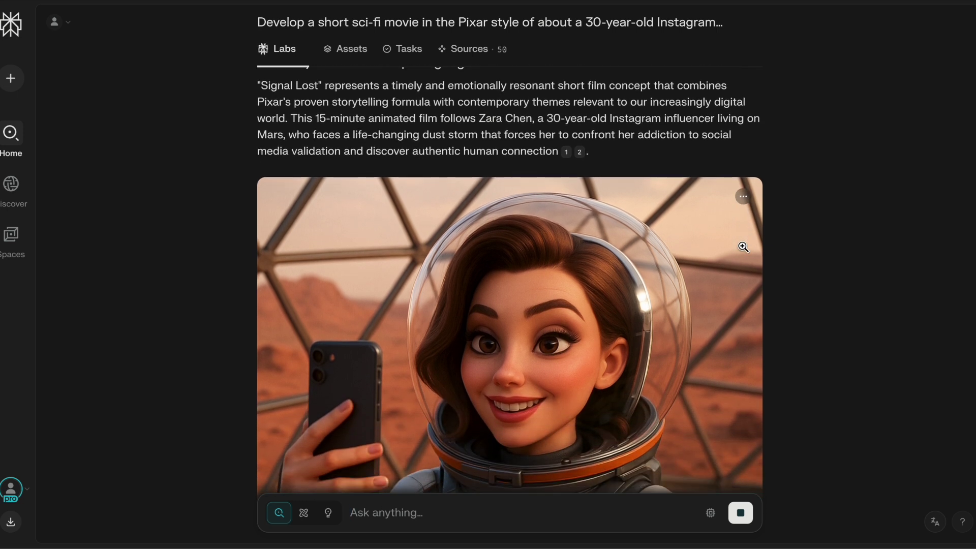
scroll(742, 247, "down", 2)
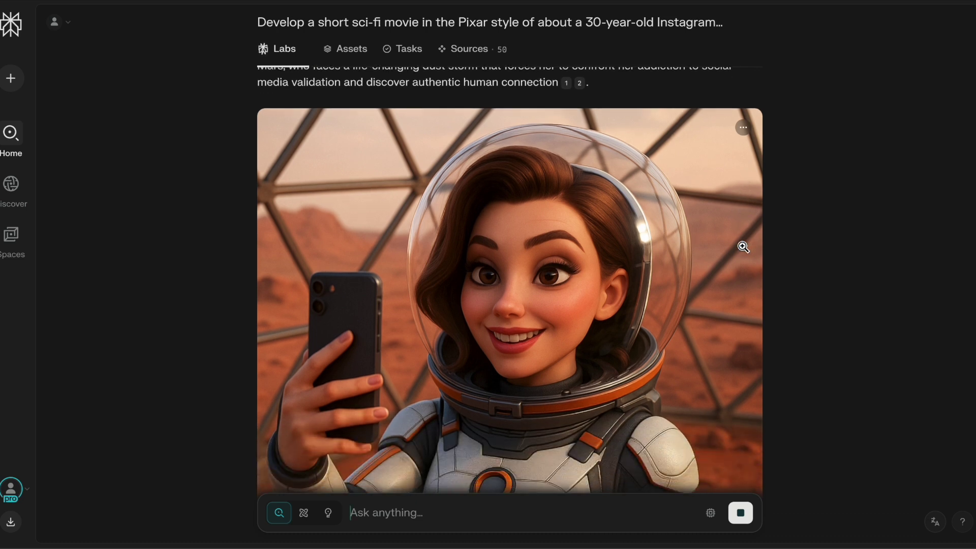
scroll(740, 246, "down", 1)
scroll(792, 244, "down", 1)
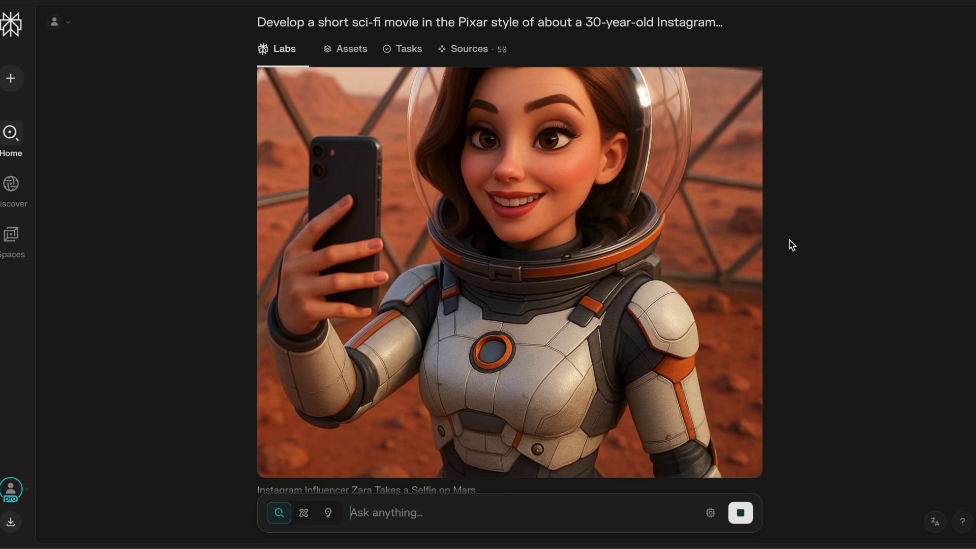
scroll(792, 244, "down", 2)
scroll(792, 244, "down", 1)
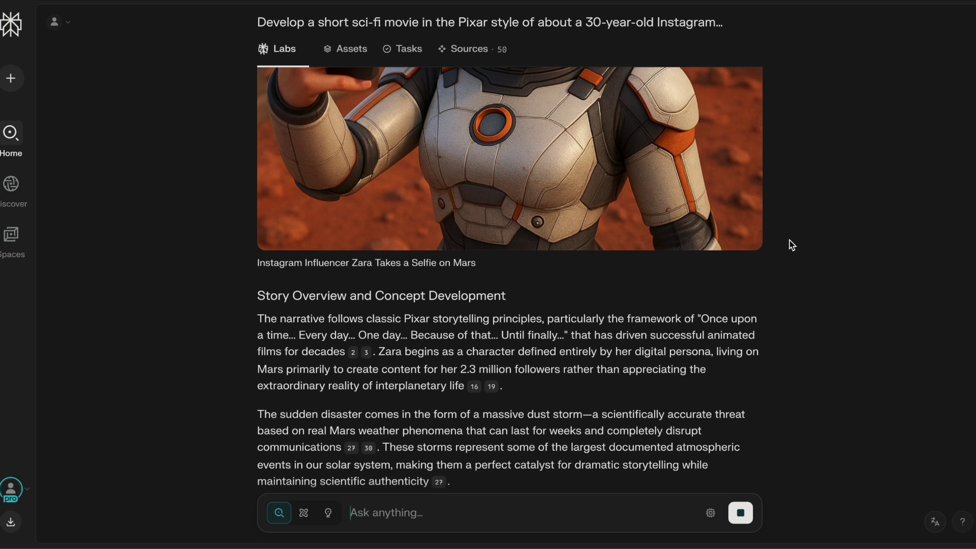
scroll(792, 244, "down", 1)
scroll(792, 244, "down", 1)
scroll(792, 245, "down", 1)
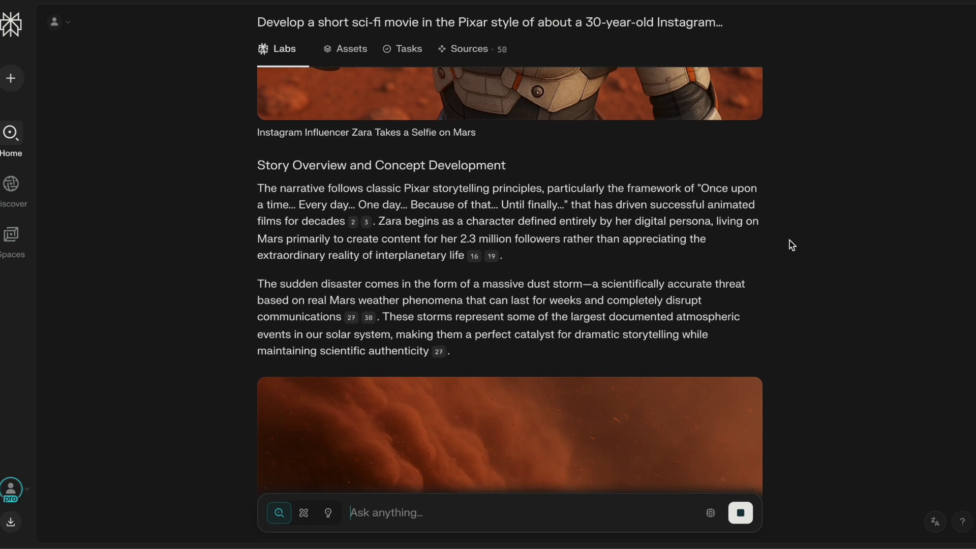
scroll(791, 245, "down", 1)
scroll(792, 245, "down", 1)
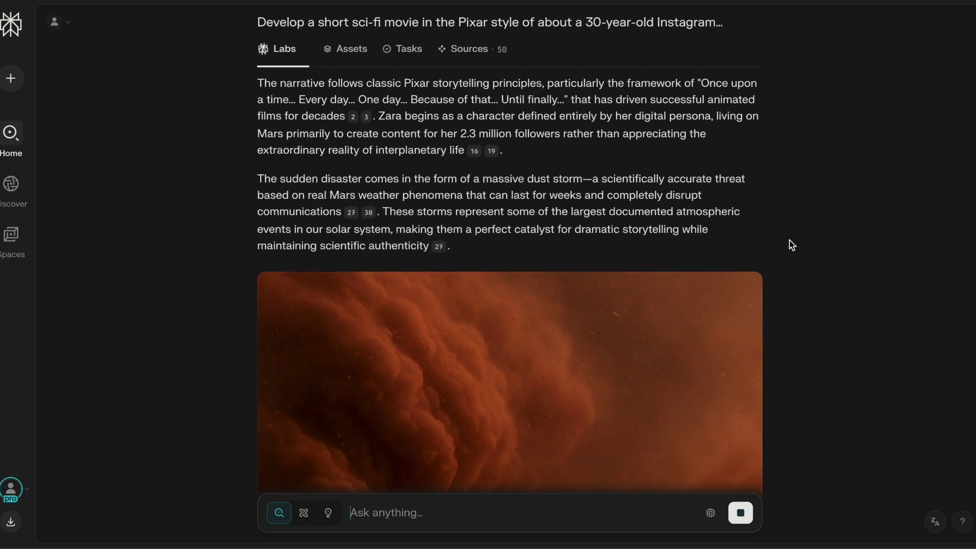
scroll(791, 244, "down", 1)
scroll(792, 244, "down", 1)
scroll(792, 244, "down", 2)
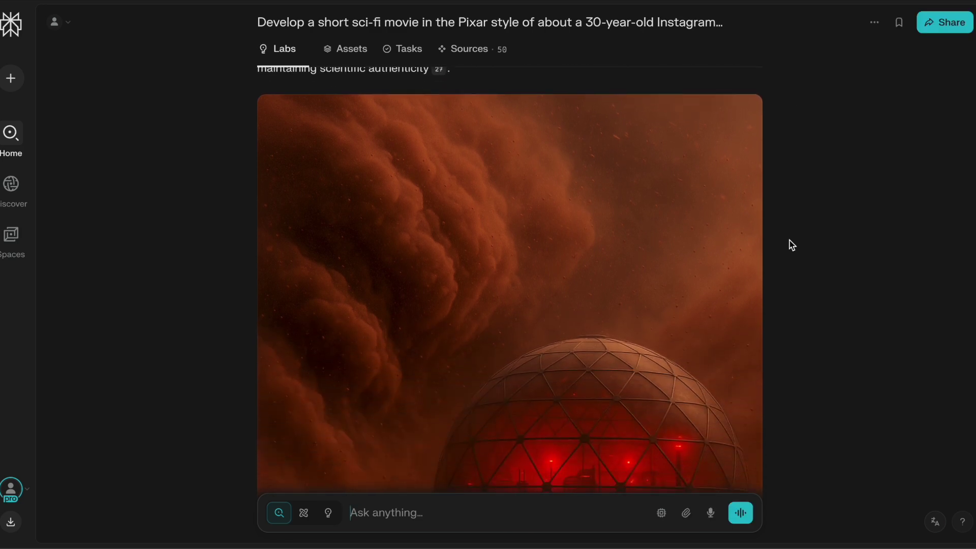
scroll(792, 245, "down", 1)
scroll(792, 245, "down", 2)
scroll(792, 244, "down", 1)
scroll(792, 244, "down", 1)
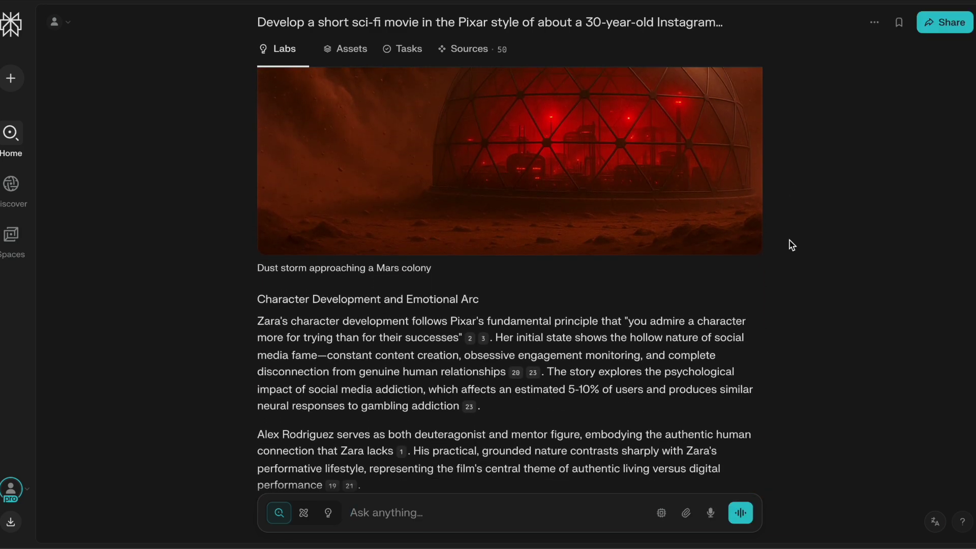
scroll(792, 244, "down", 1)
scroll(791, 244, "down", 1)
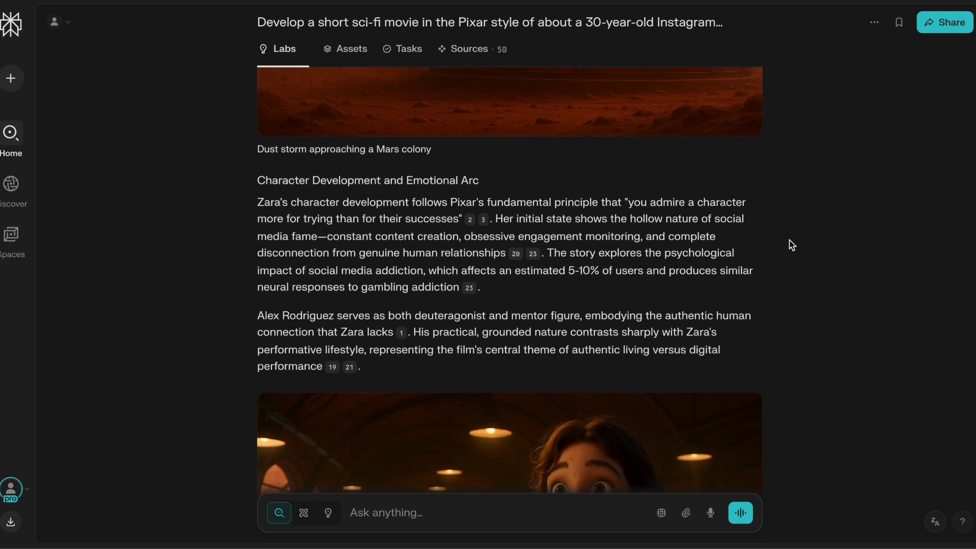
scroll(792, 245, "down", 1)
scroll(792, 245, "down", 1)
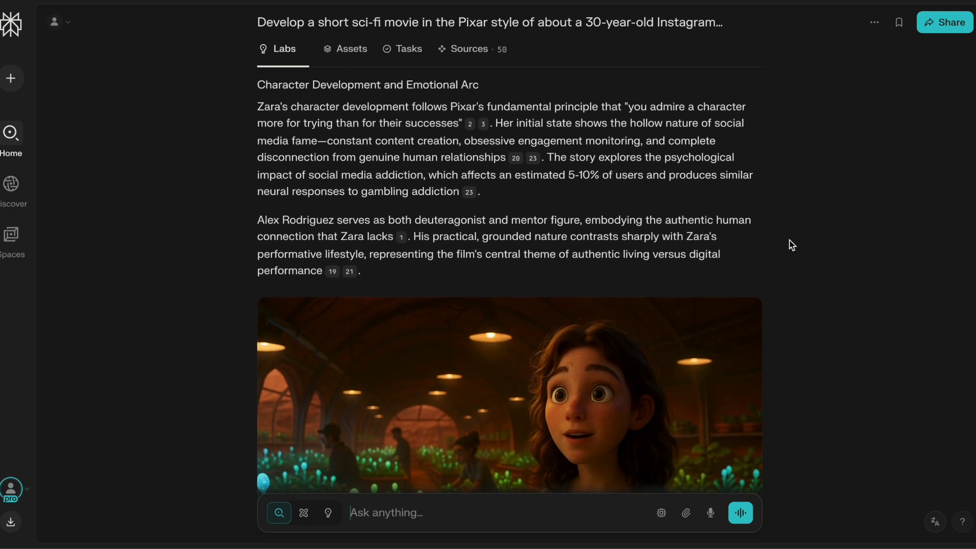
scroll(792, 244, "down", 1)
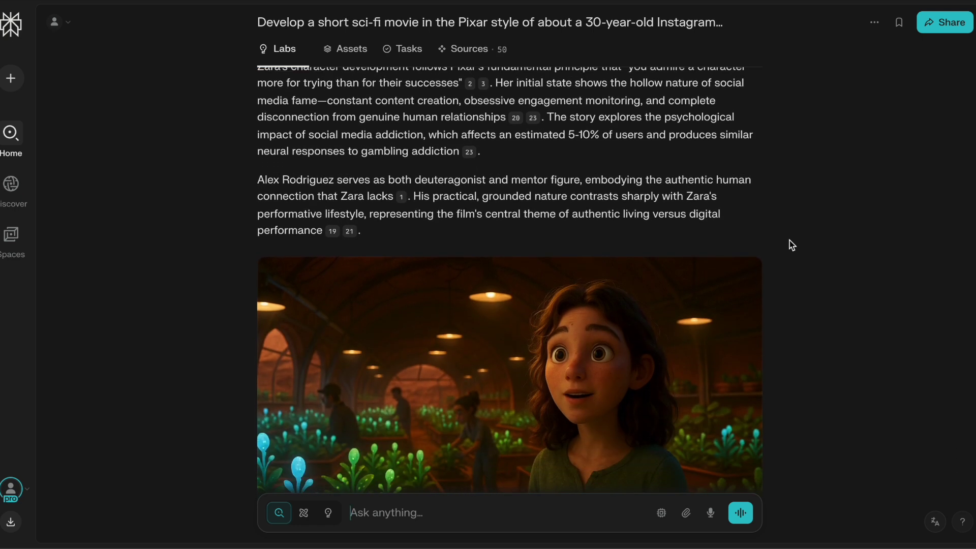
scroll(792, 244, "down", 1)
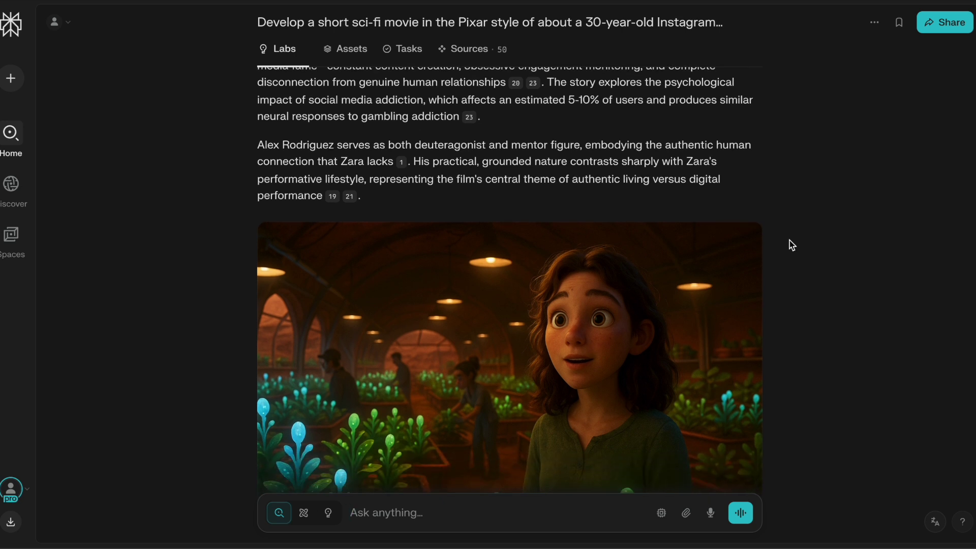
scroll(792, 244, "down", 2)
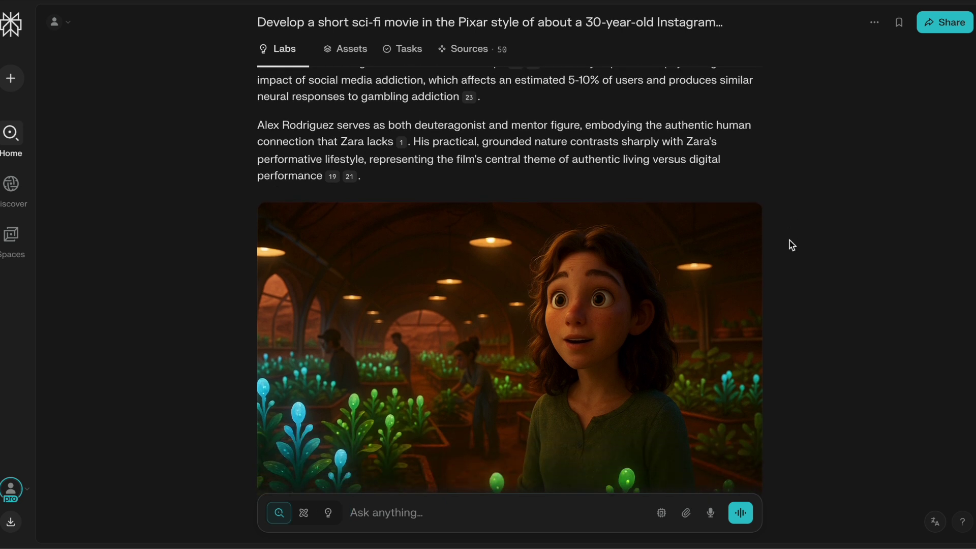
scroll(792, 244, "down", 1)
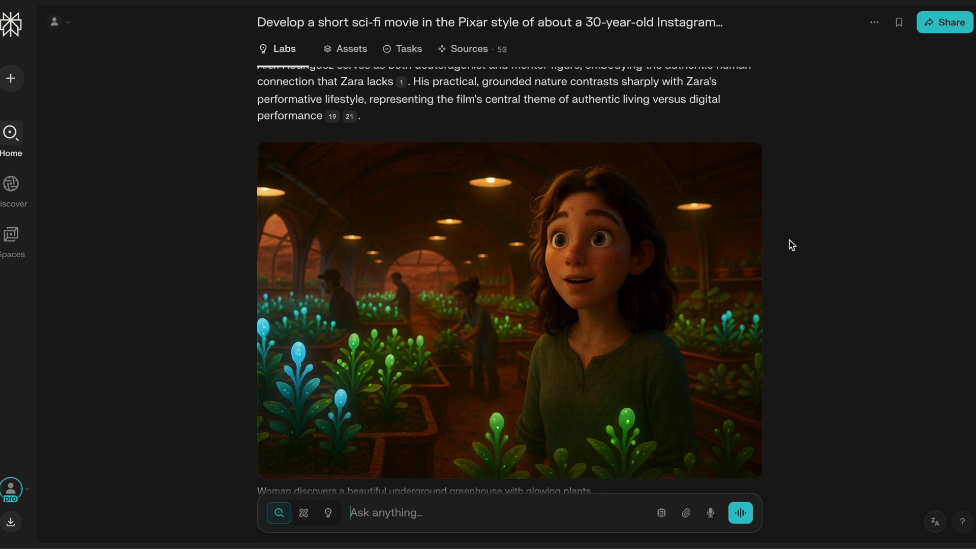
scroll(792, 245, "down", 3)
scroll(792, 245, "down", 1)
scroll(792, 244, "down", 1)
scroll(792, 244, "down", 2)
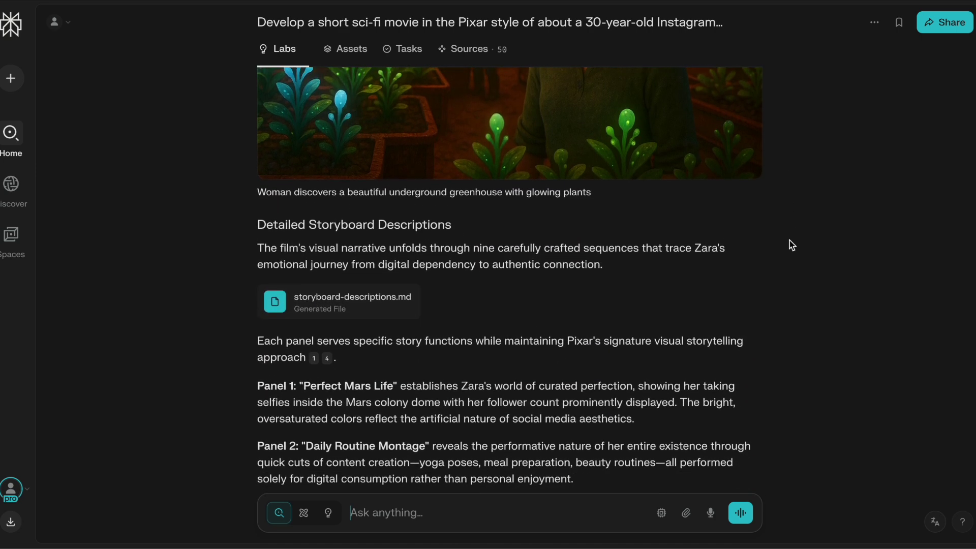
scroll(792, 244, "down", 1)
scroll(793, 244, "down", 1)
scroll(792, 244, "down", 3)
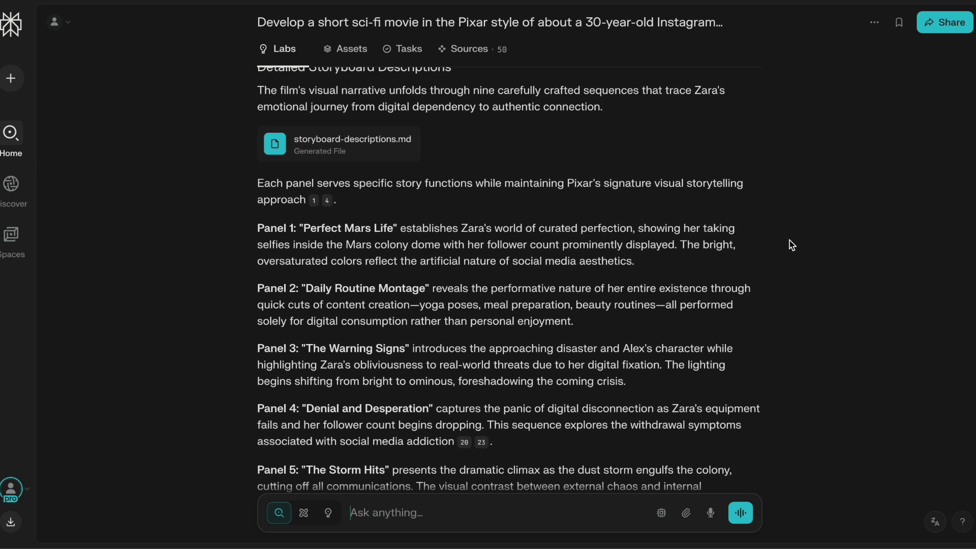
scroll(791, 244, "down", 1)
scroll(791, 244, "down", 1)
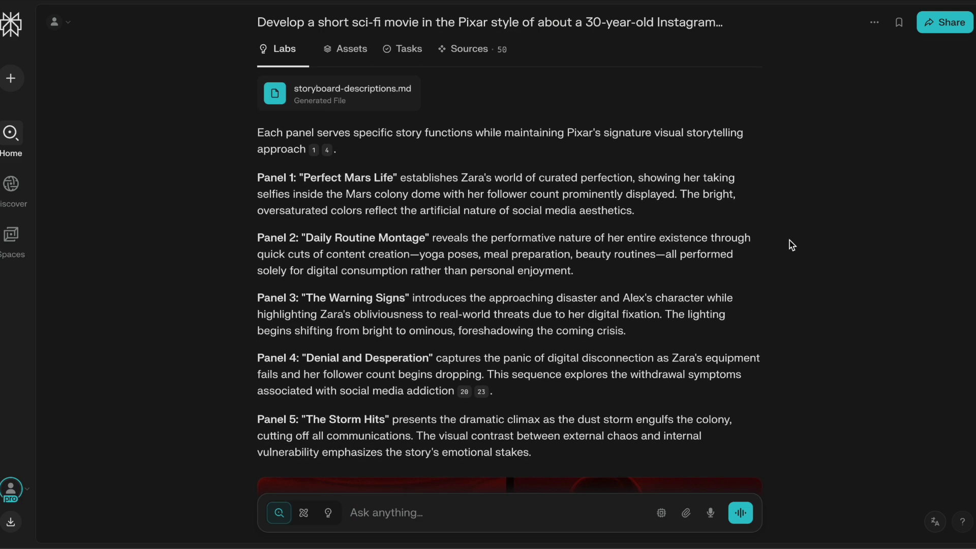
scroll(792, 244, "down", 1)
scroll(792, 245, "down", 1)
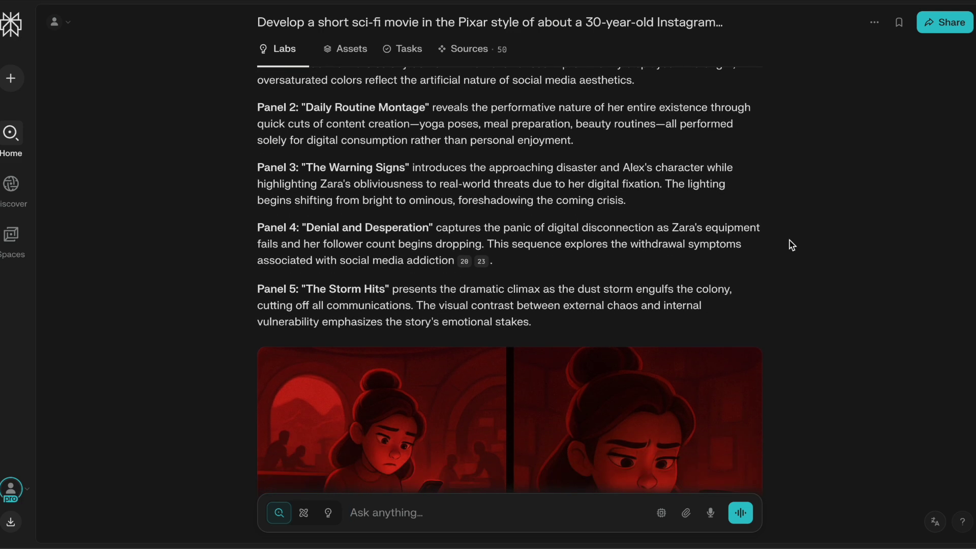
scroll(792, 244, "down", 1)
scroll(791, 244, "down", 1)
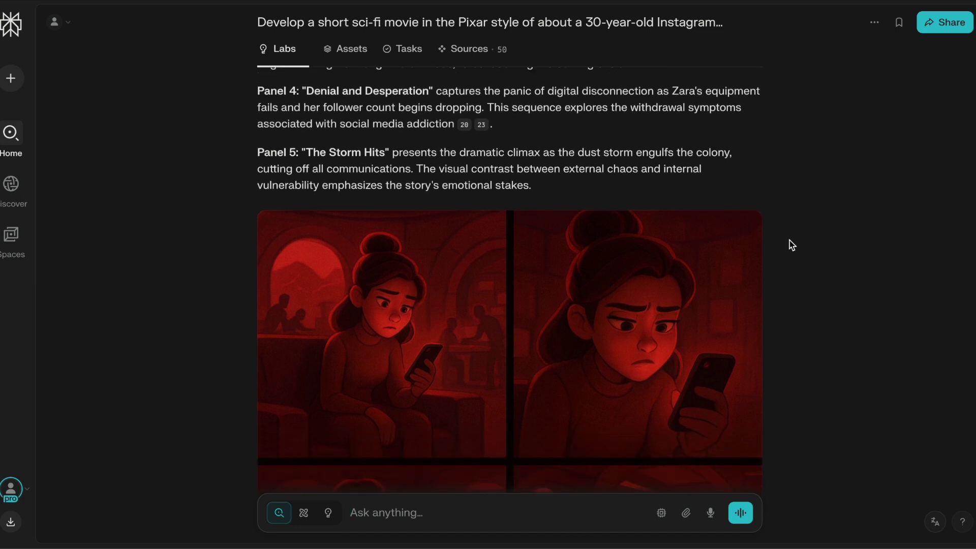
scroll(792, 244, "down", 1)
scroll(793, 245, "down", 2)
scroll(793, 244, "down", 1)
scroll(792, 244, "down", 2)
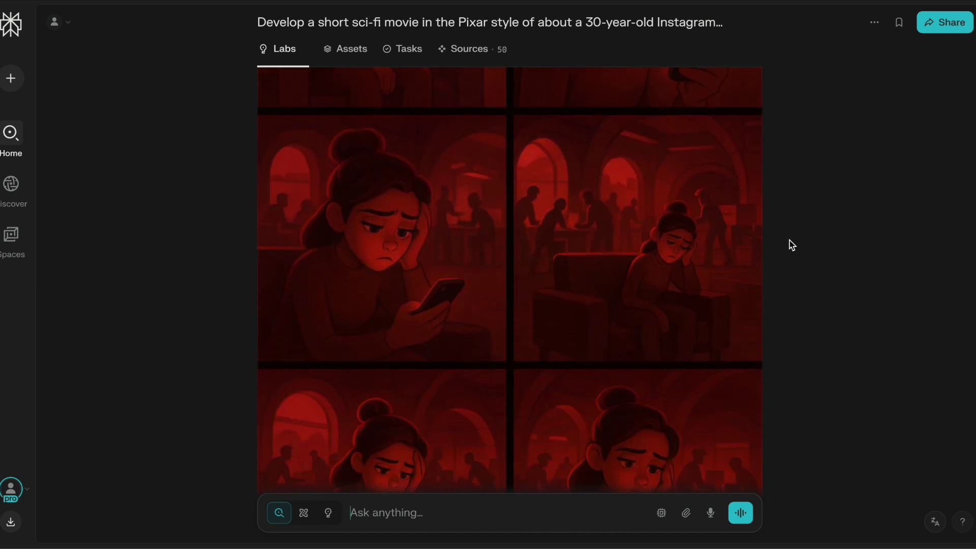
scroll(792, 245, "down", 4)
scroll(792, 244, "down", 1)
scroll(792, 244, "down", 1)
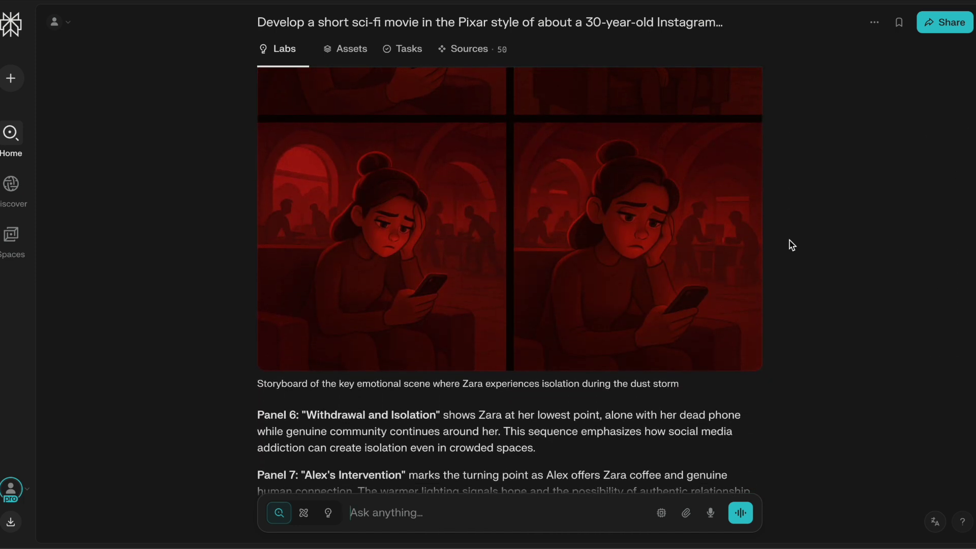
scroll(791, 244, "down", 1)
scroll(792, 245, "down", 2)
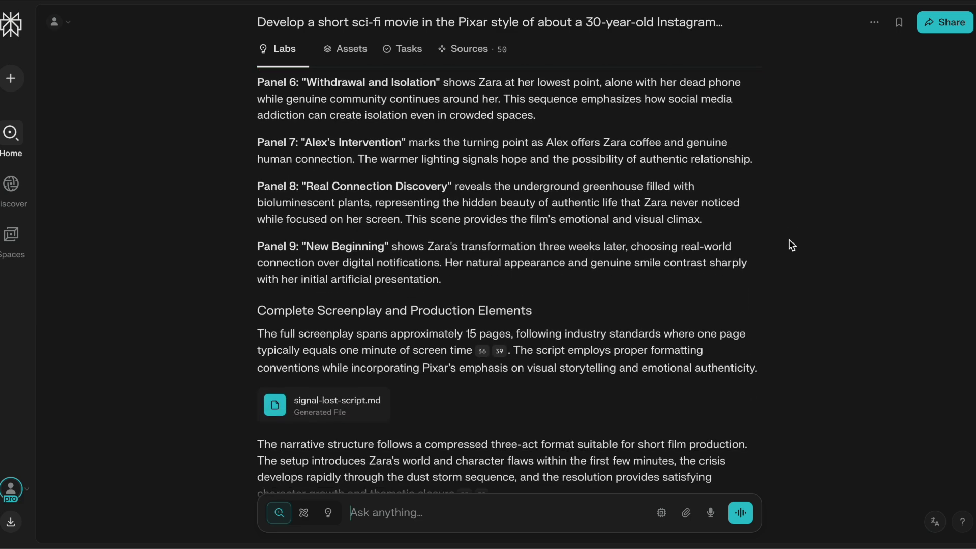
scroll(792, 244, "down", 1)
scroll(793, 245, "down", 1)
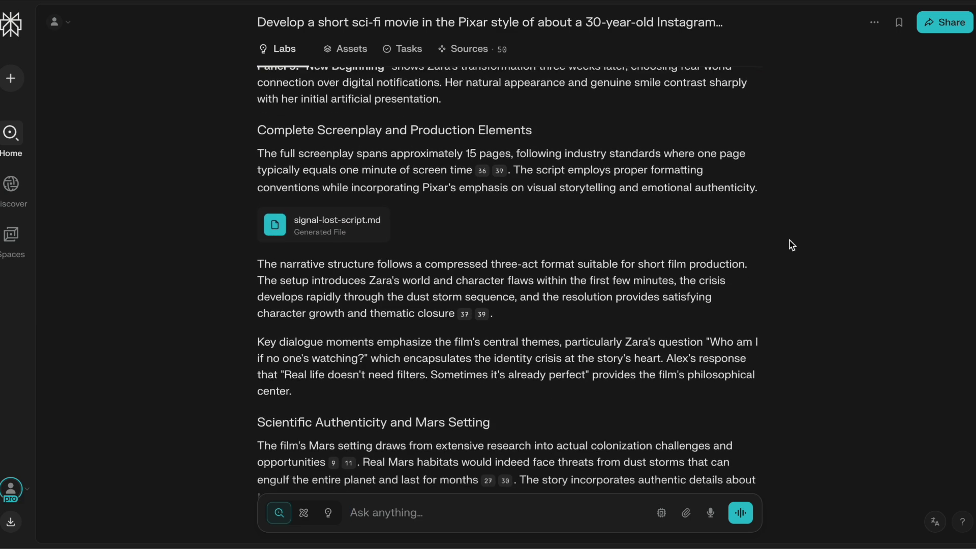
scroll(792, 244, "down", 2)
scroll(792, 245, "down", 1)
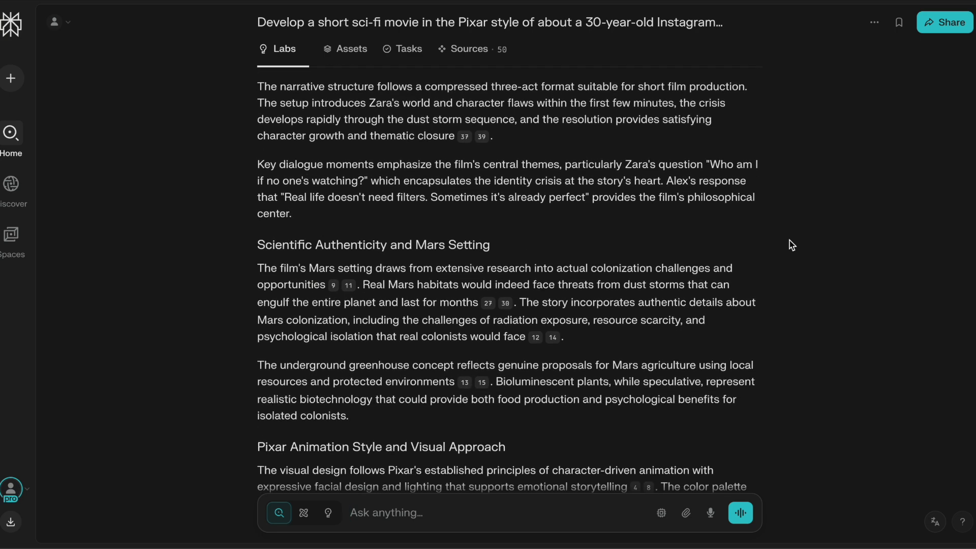
scroll(792, 244, "down", 1)
scroll(793, 244, "down", 2)
scroll(792, 244, "down", 2)
scroll(792, 244, "down", 1)
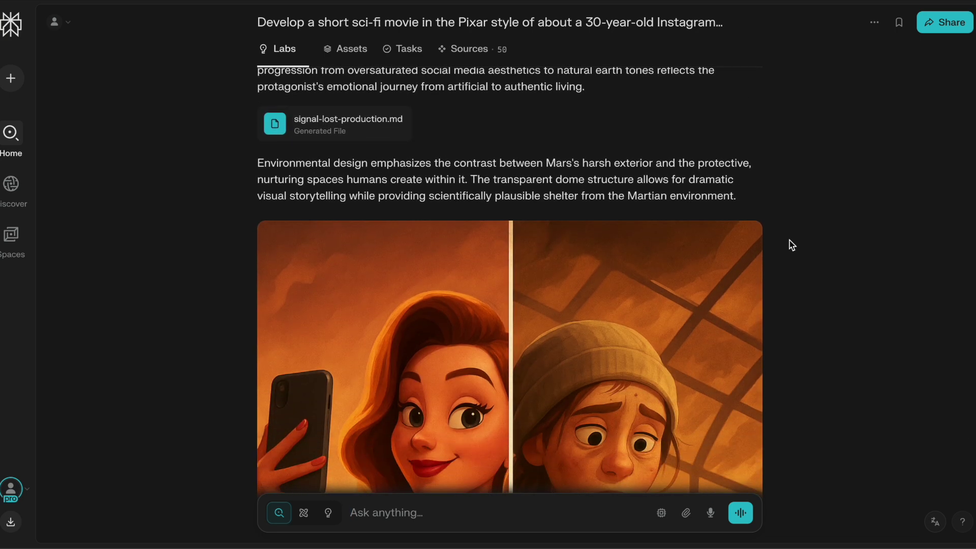
scroll(791, 244, "down", 2)
scroll(792, 244, "down", 2)
scroll(791, 244, "down", 1)
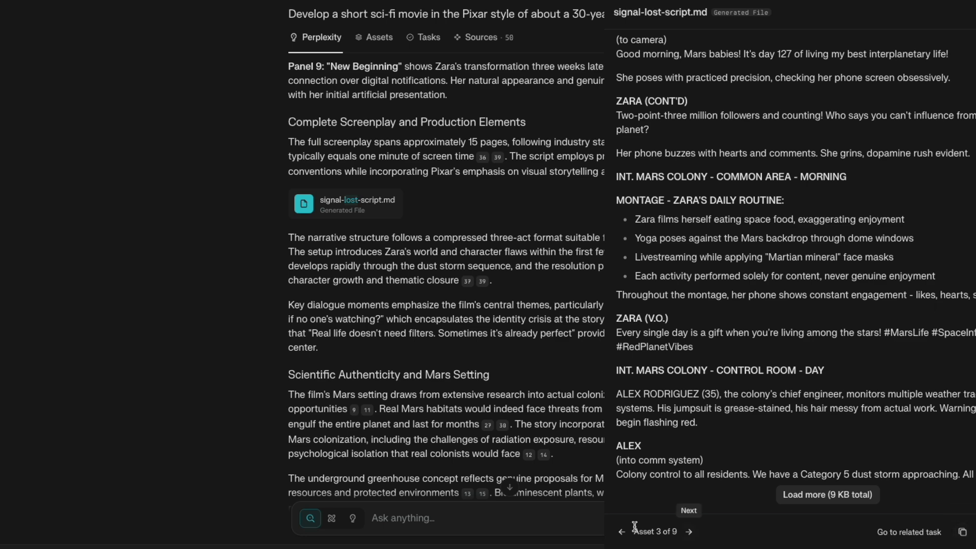
Move from the signal-lost-script.md screenplay to the next generated asset, the Signal Lost poster.
left_click(690, 531)
Cycle past the Signal Lost poster and Python storyboard code to storyboard-descriptions.md, asset 2 of 9.
left_click(690, 533)
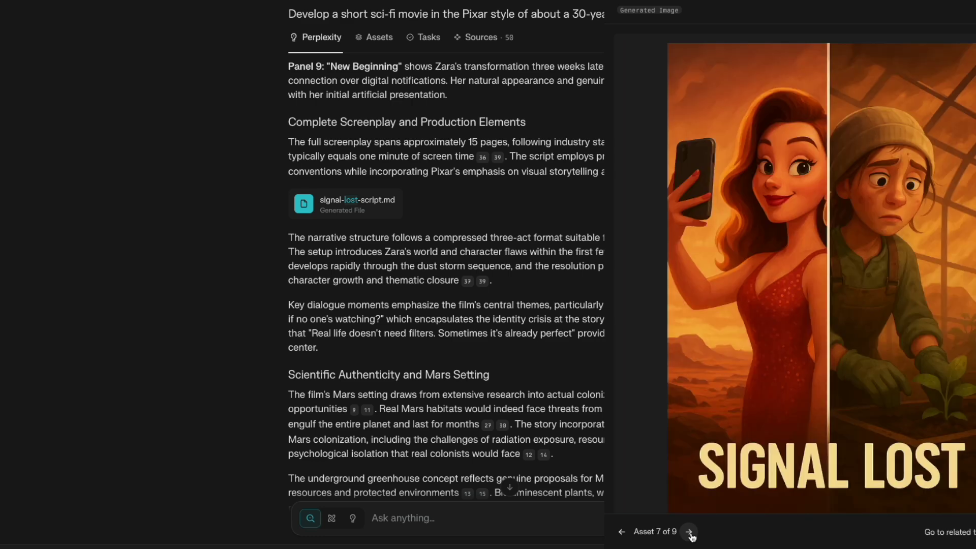
left_click(689, 533)
left_click(690, 532)
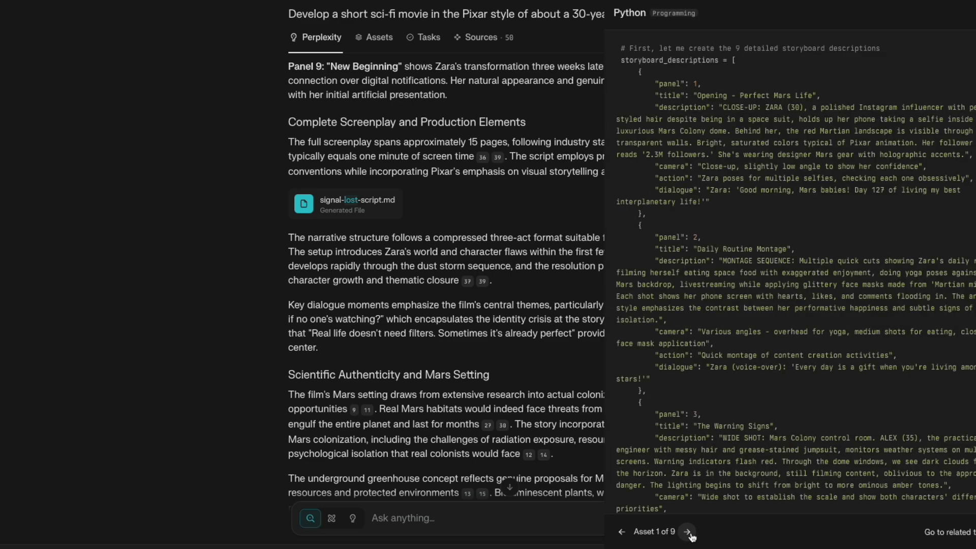
left_click(690, 533)
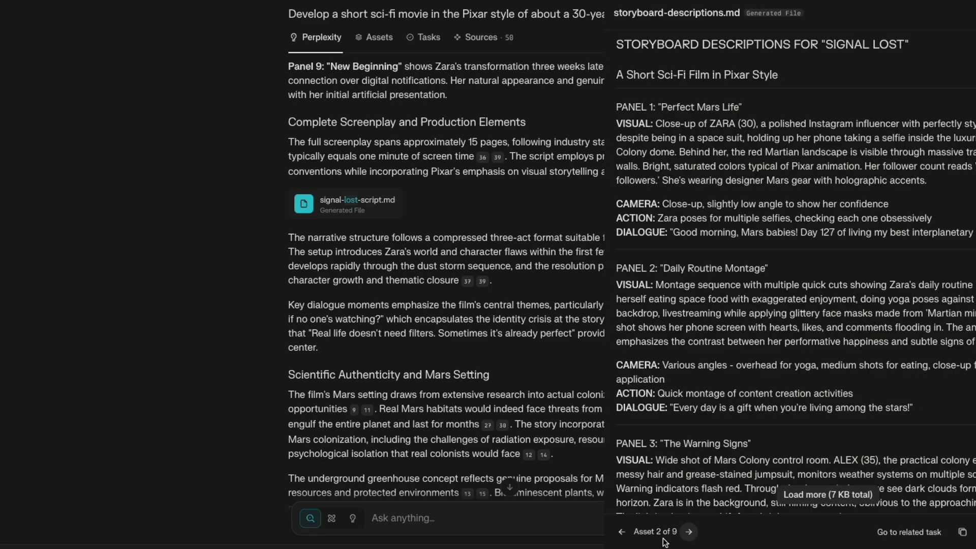